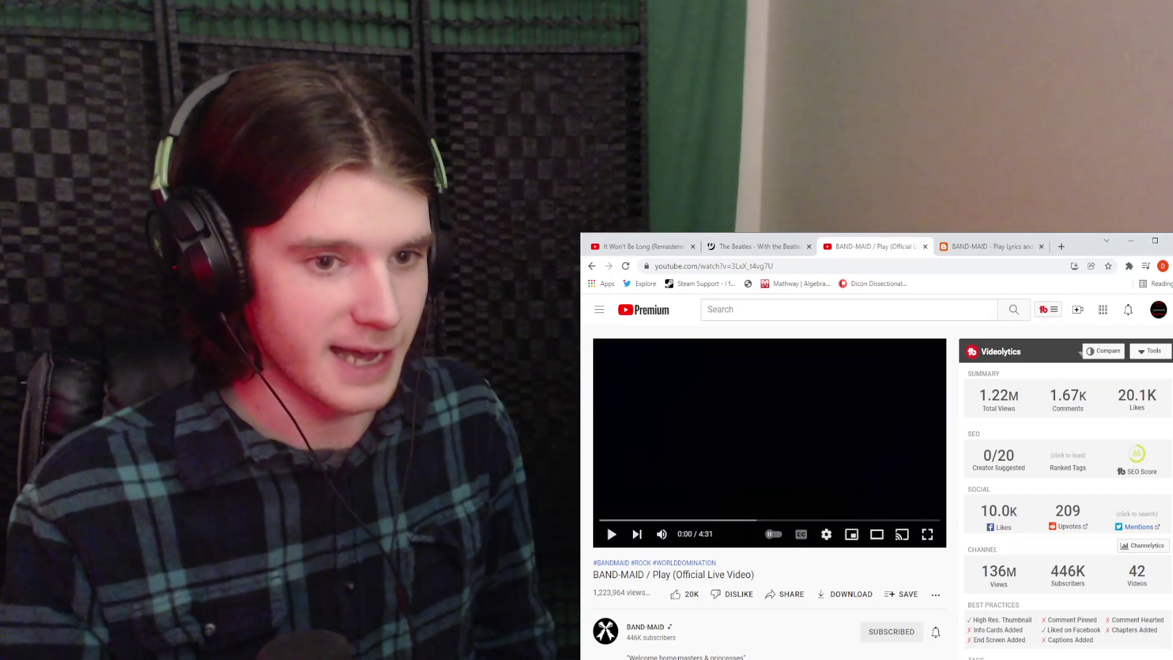
# Switch the BAND-MAID Play live video player to theater mode
pyautogui.click(877, 535)
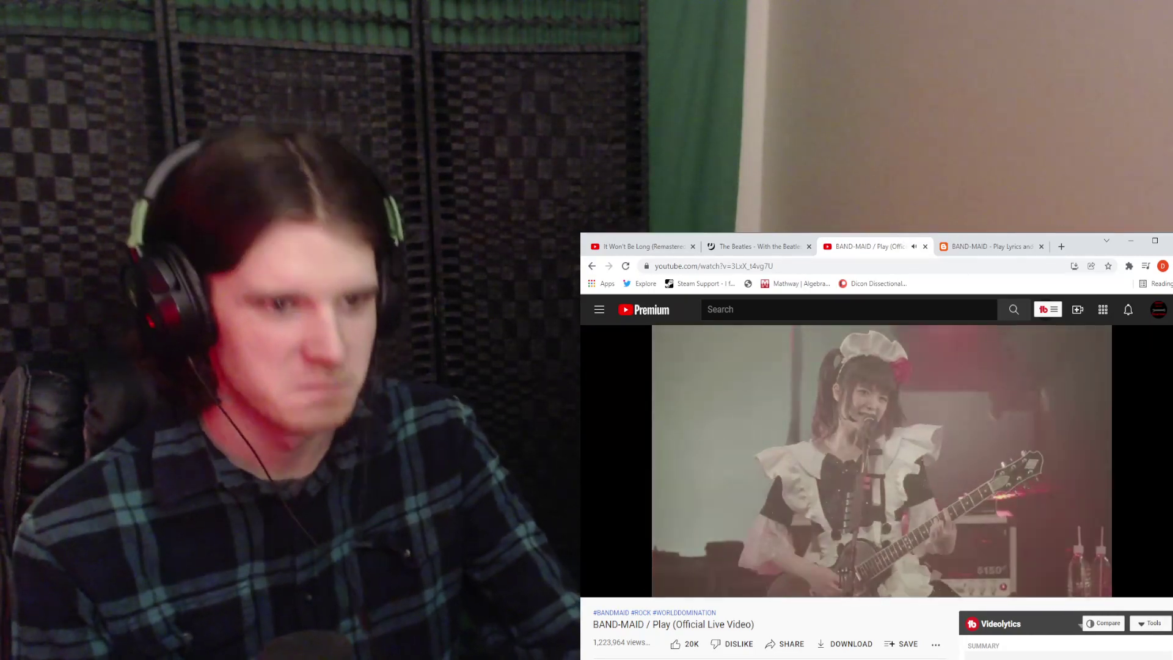
# Pause at 2:18, rewind five seconds, and resume playback to the end
pyautogui.press('space')
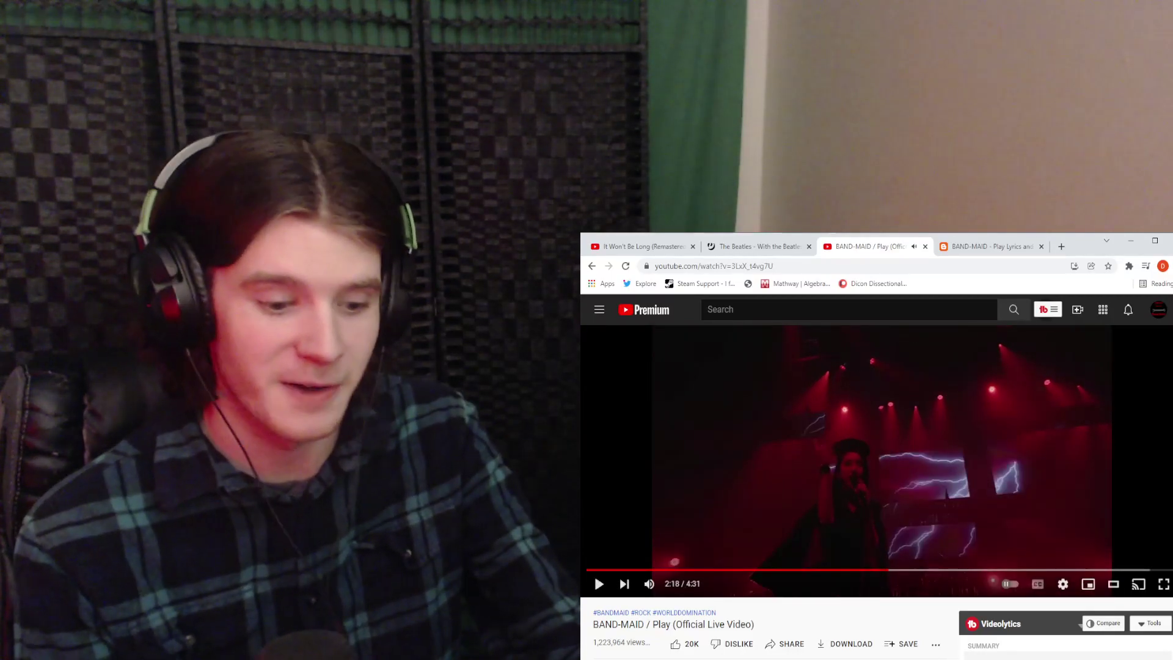
pyautogui.press('Left')
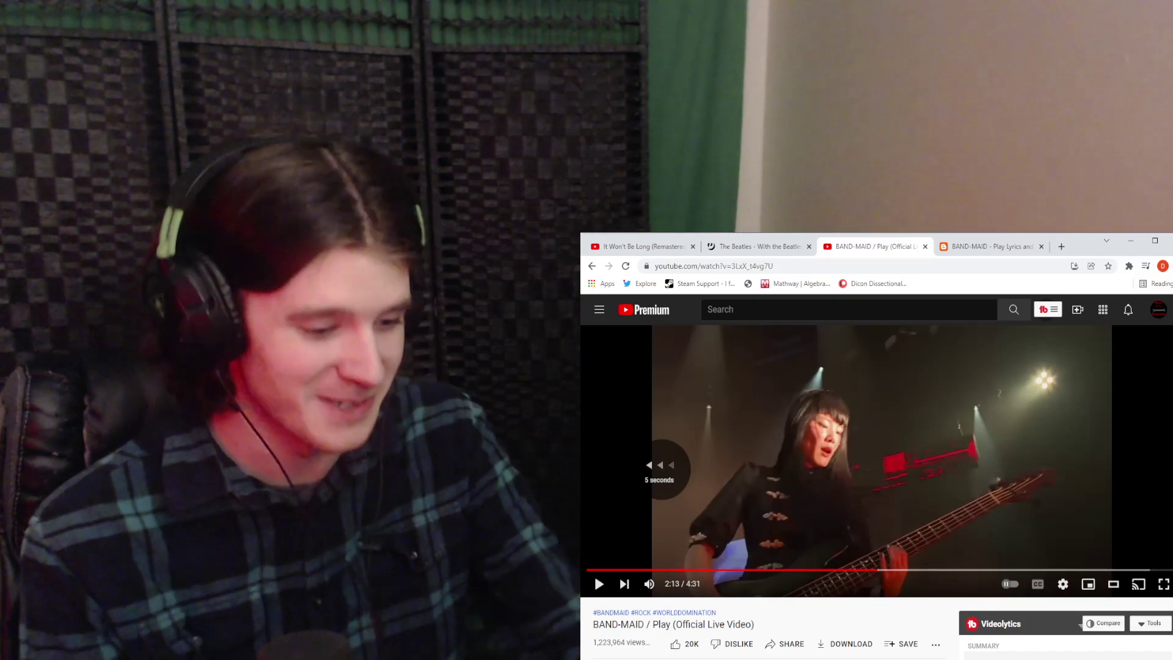
pyautogui.press('space')
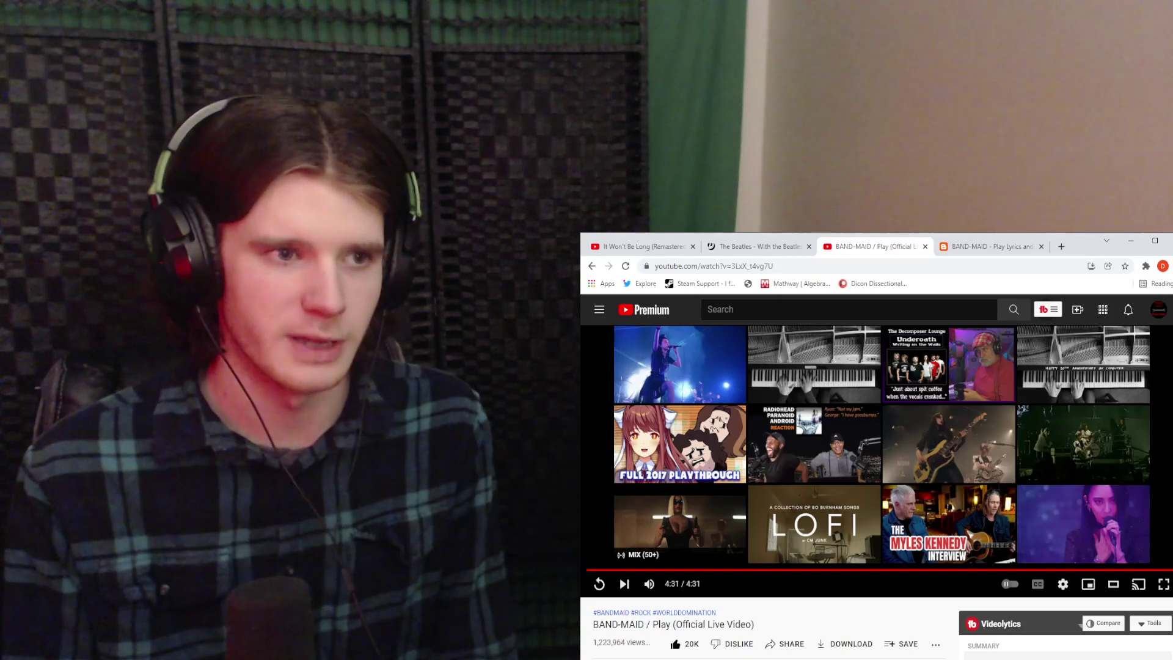
pyautogui.scroll(-5, 908, 508)
pyautogui.scroll(-3, 908, 509)
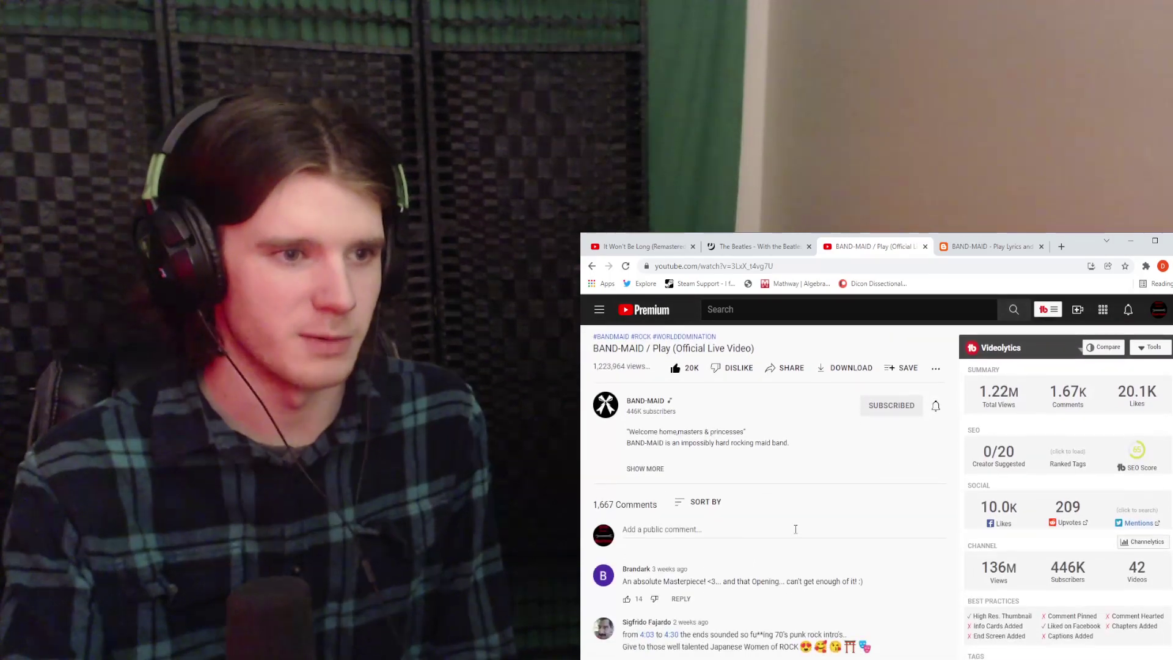
pyautogui.scroll(-3, 697, 456)
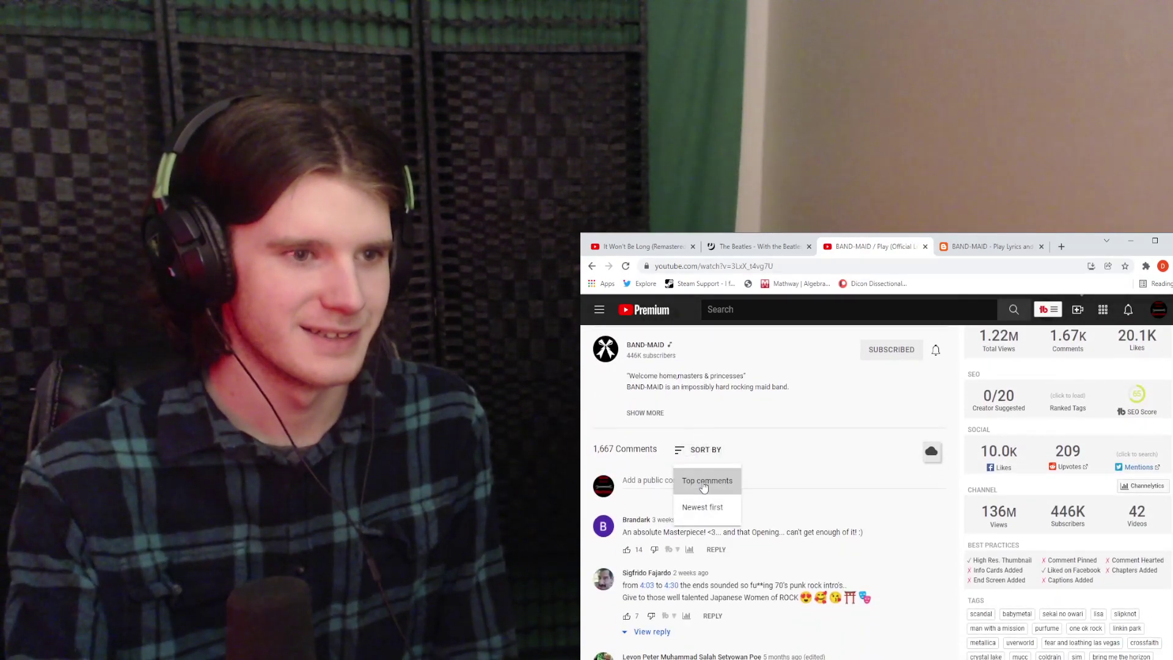
# Keep the video's comments sorted by Top comments while reading them
pyautogui.click(706, 480)
pyautogui.scroll(-2, 788, 486)
pyautogui.scroll(-2, 795, 486)
pyautogui.scroll(-1, 795, 486)
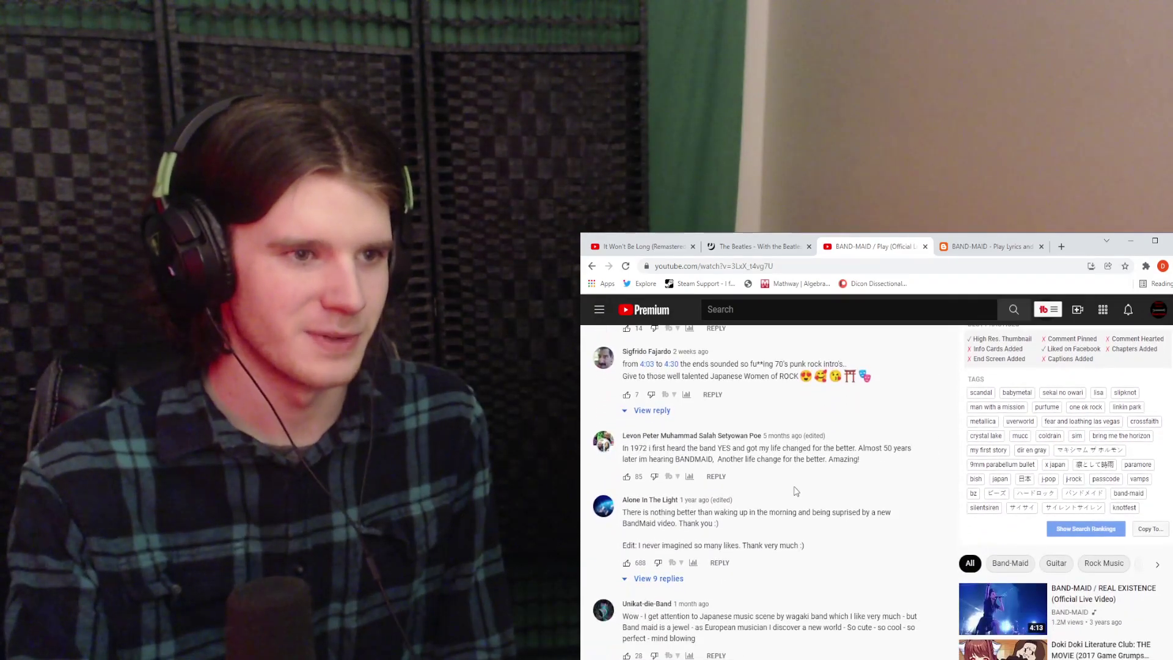
pyautogui.scroll(-1, 803, 445)
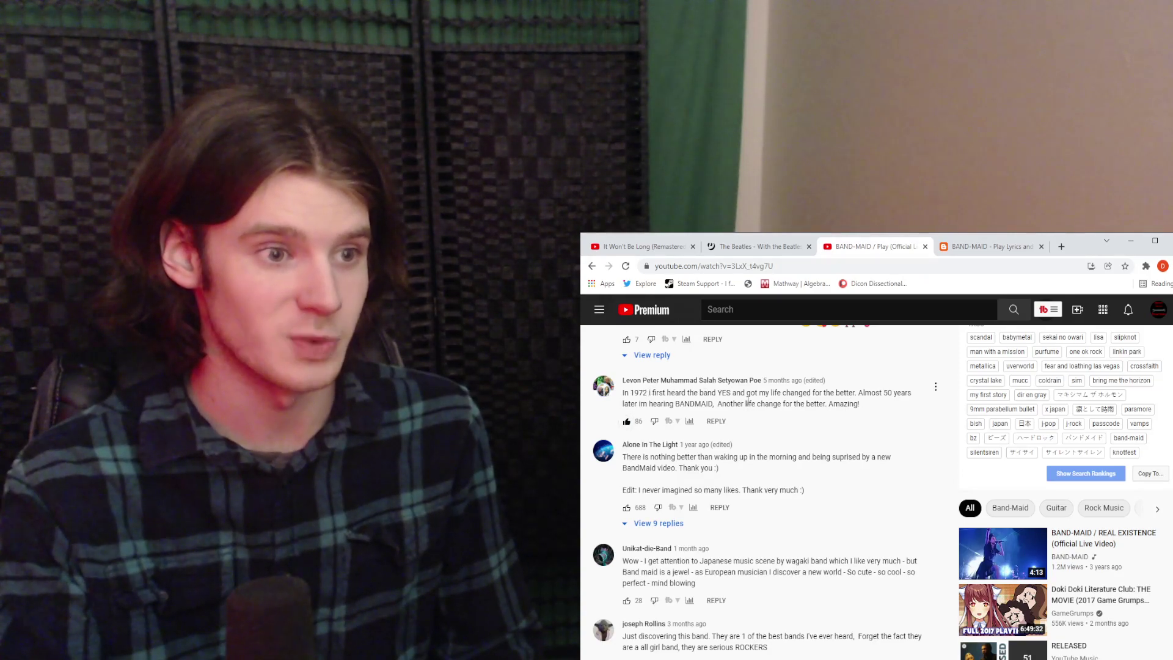
pyautogui.scroll(-2, 750, 403)
pyautogui.scroll(-2, 758, 371)
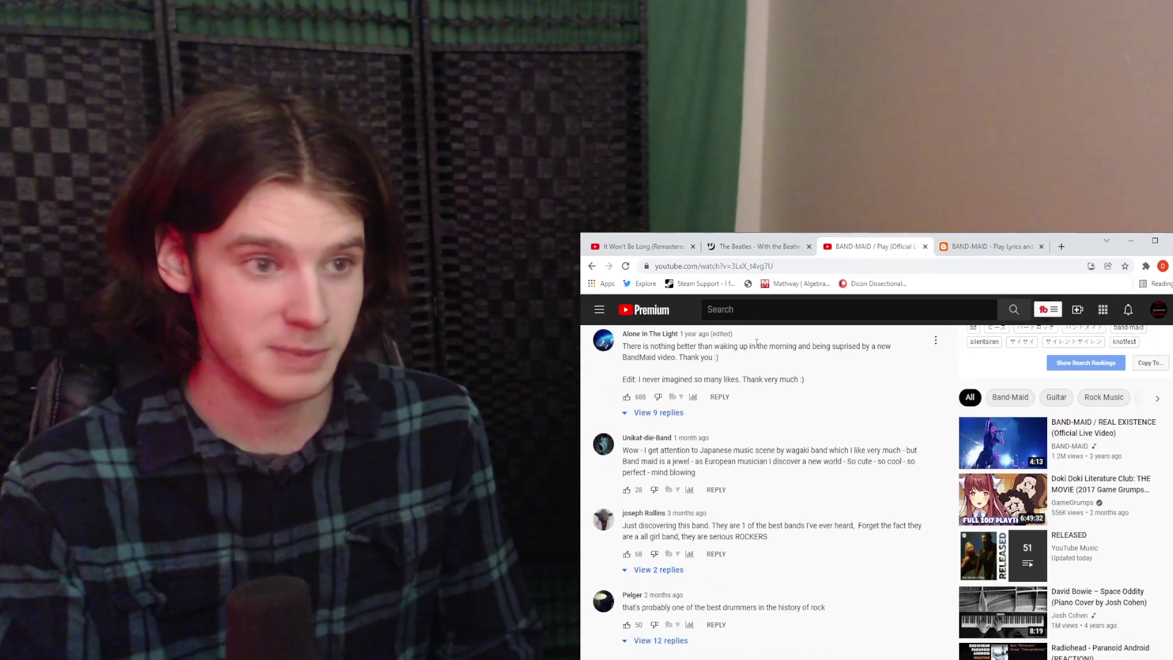
pyautogui.scroll(-2, 759, 343)
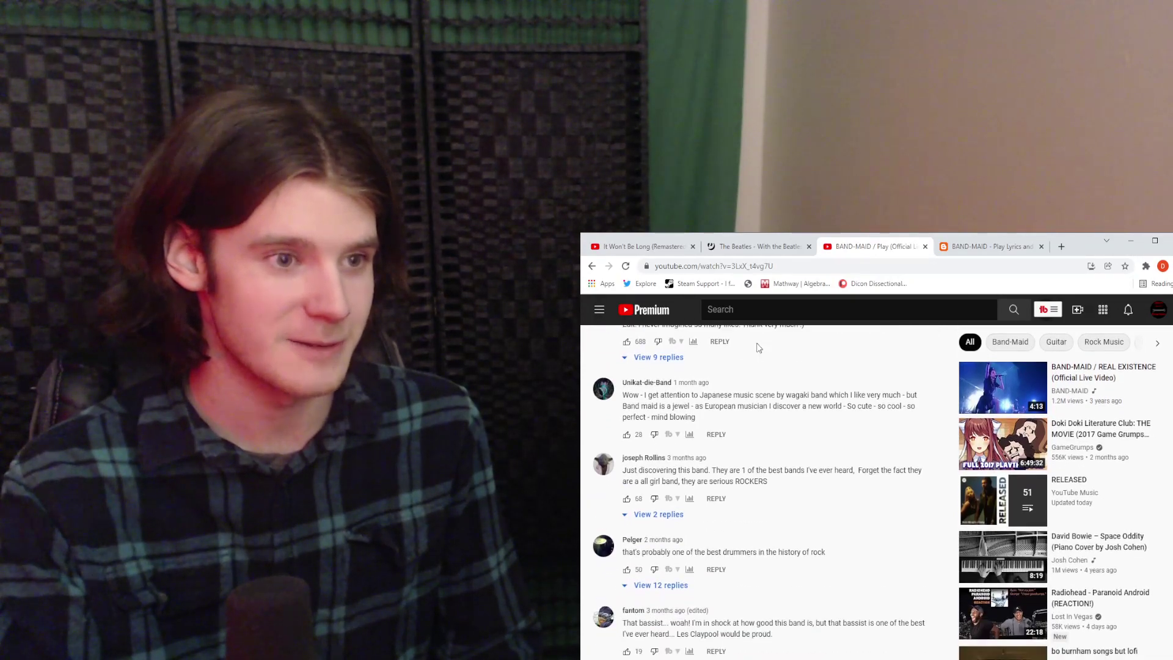
pyautogui.scroll(-2, 759, 347)
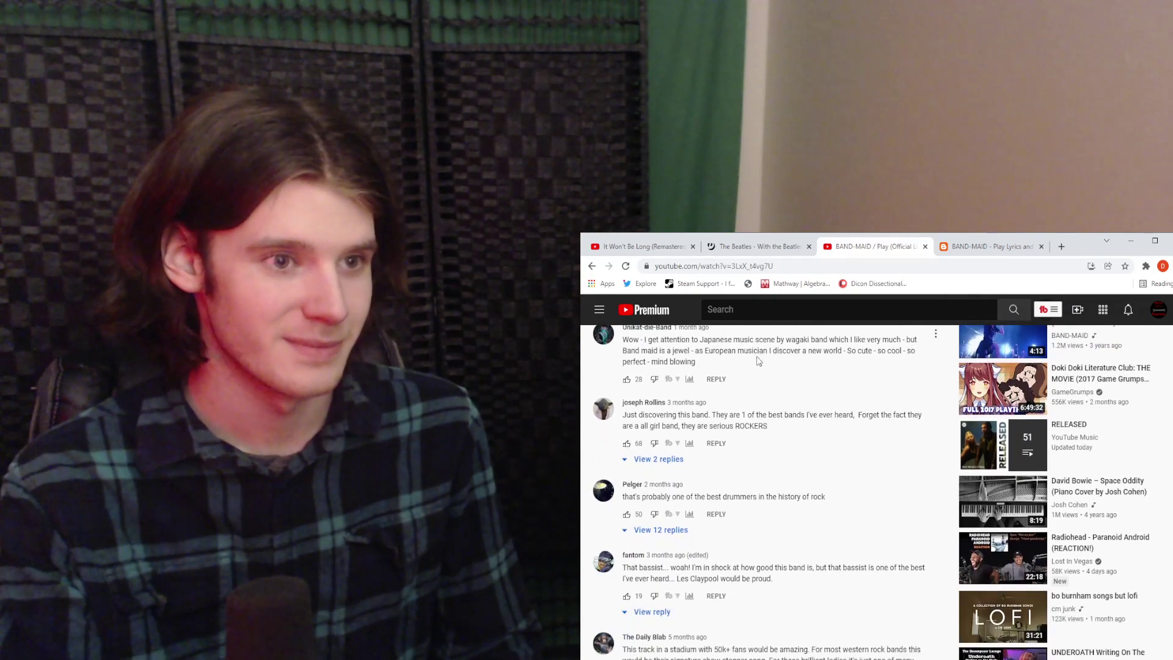
pyautogui.scroll(-2, 758, 360)
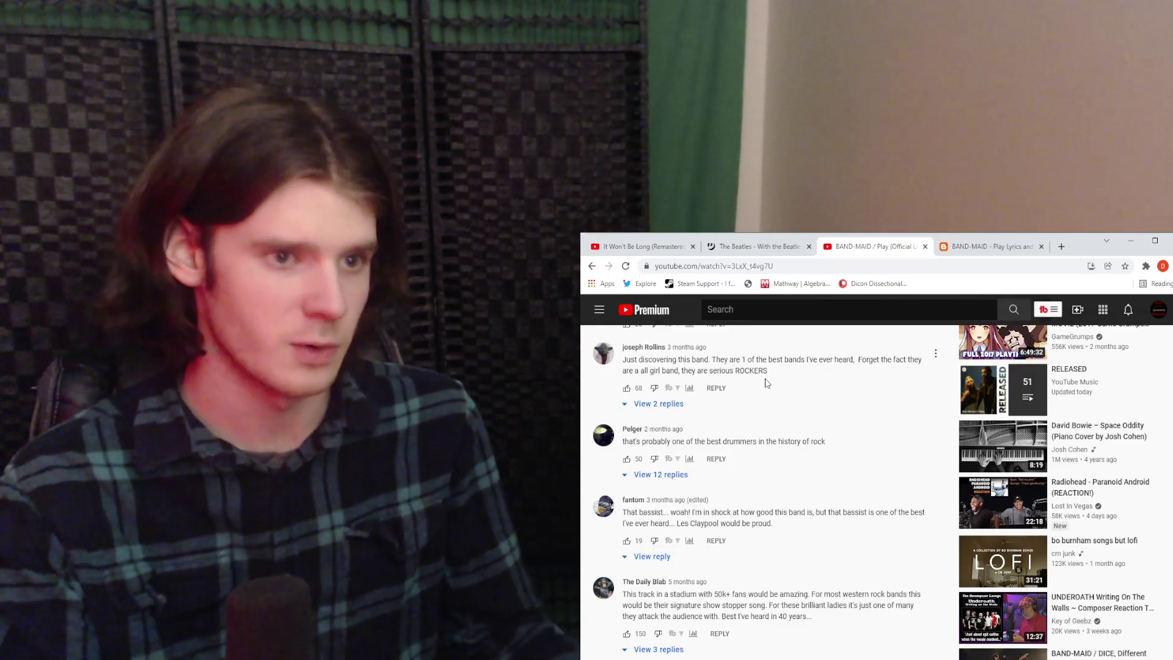
pyautogui.scroll(-2, 766, 381)
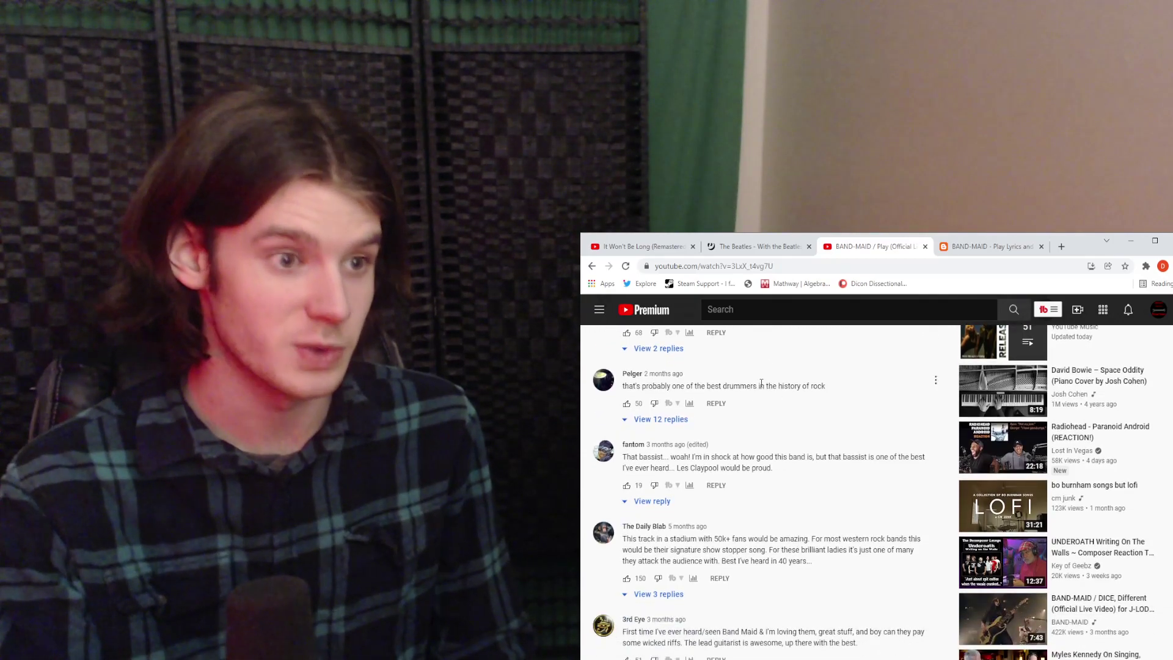
pyautogui.scroll(-2, 761, 384)
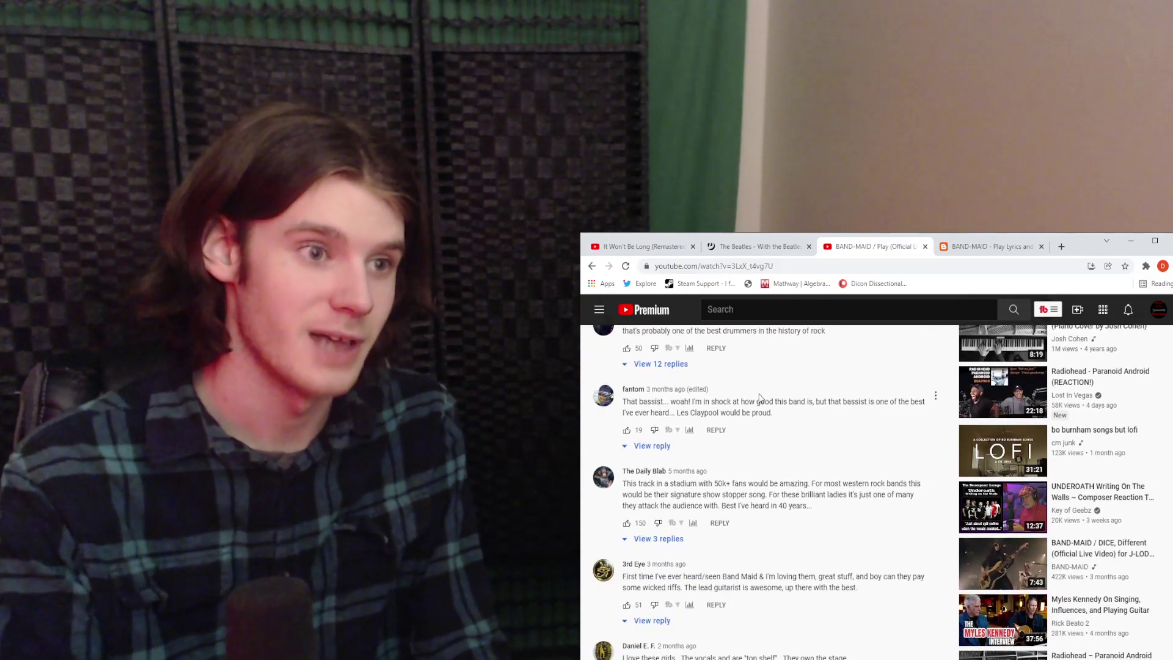
pyautogui.scroll(2, 760, 398)
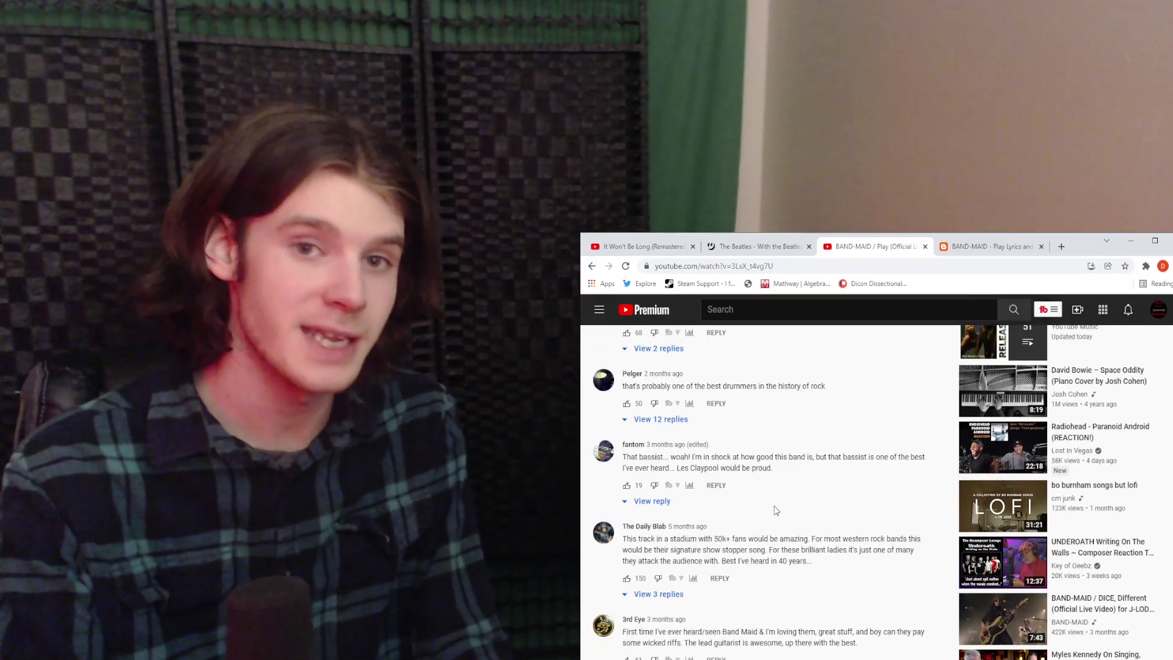
pyautogui.moveTo(765, 390)
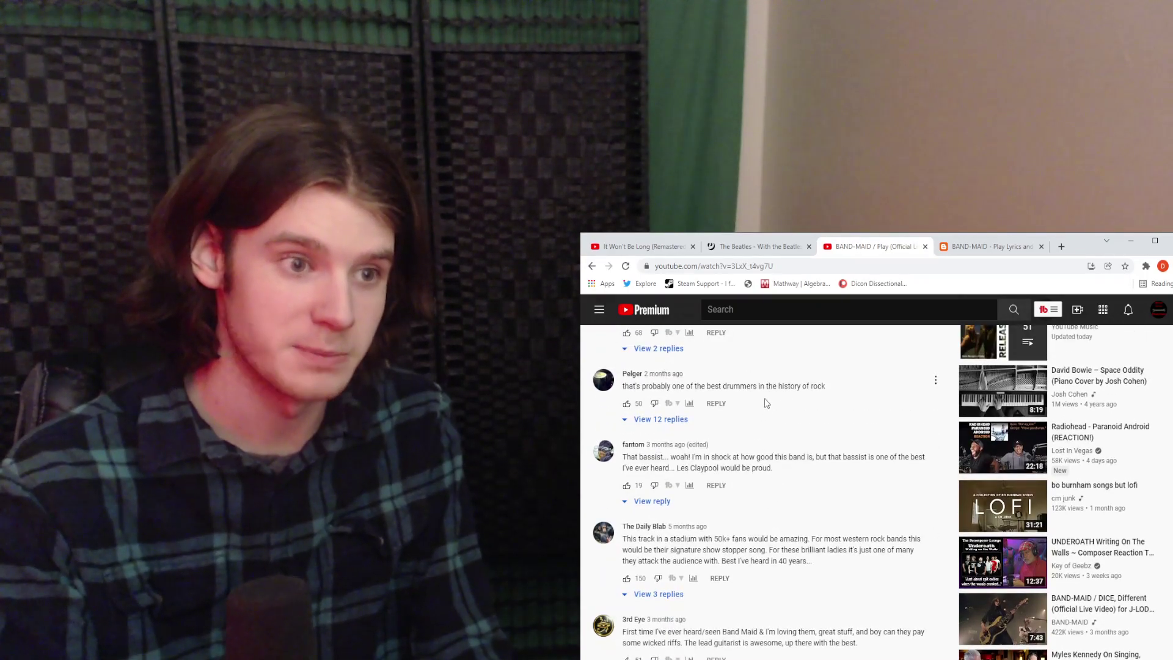
pyautogui.scroll(-2, 767, 383)
pyautogui.scroll(-2, 754, 368)
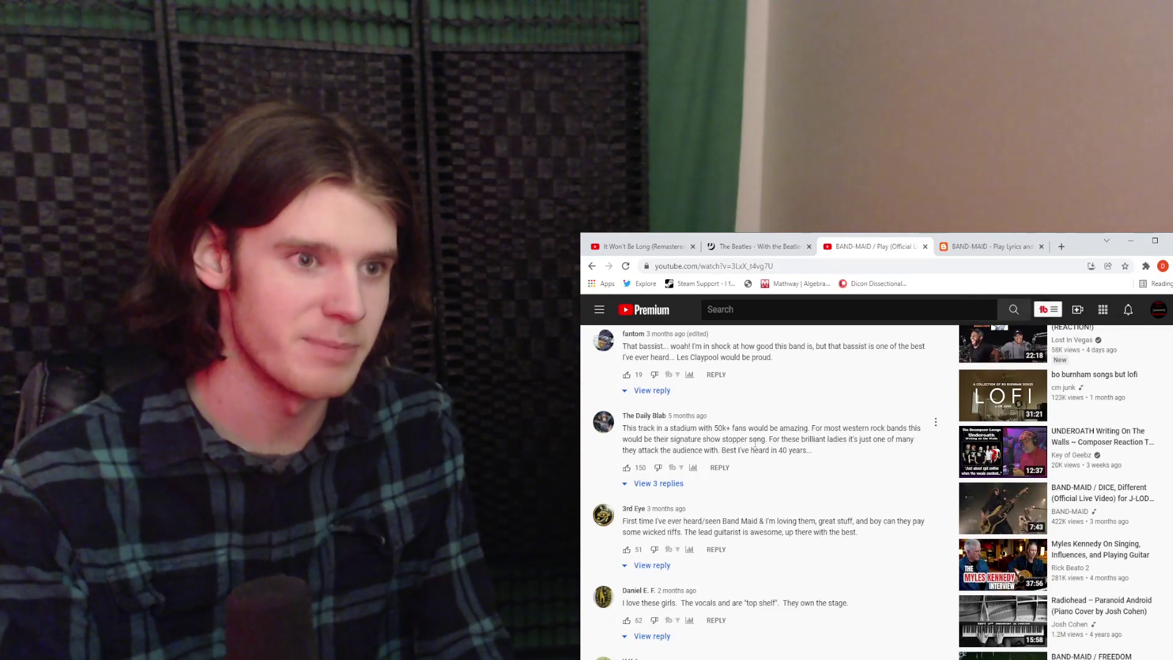
pyautogui.scroll(2, 754, 447)
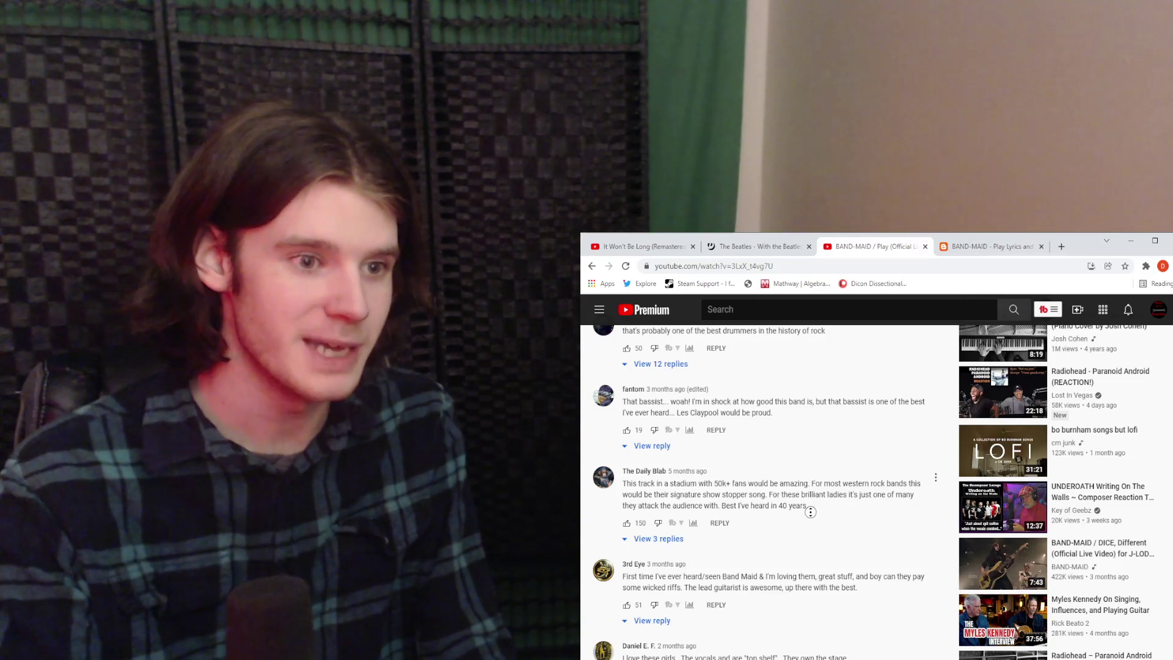
pyautogui.scroll(10, 810, 512)
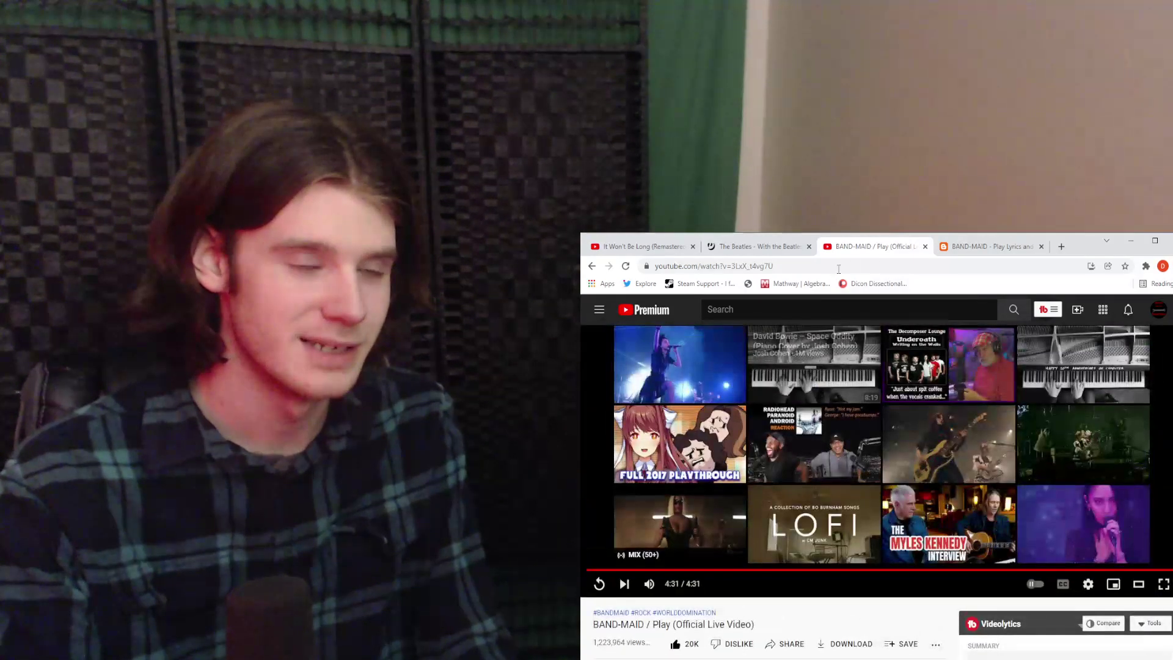
pyautogui.scroll(3, 990, 298)
pyautogui.scroll(-3, 988, 367)
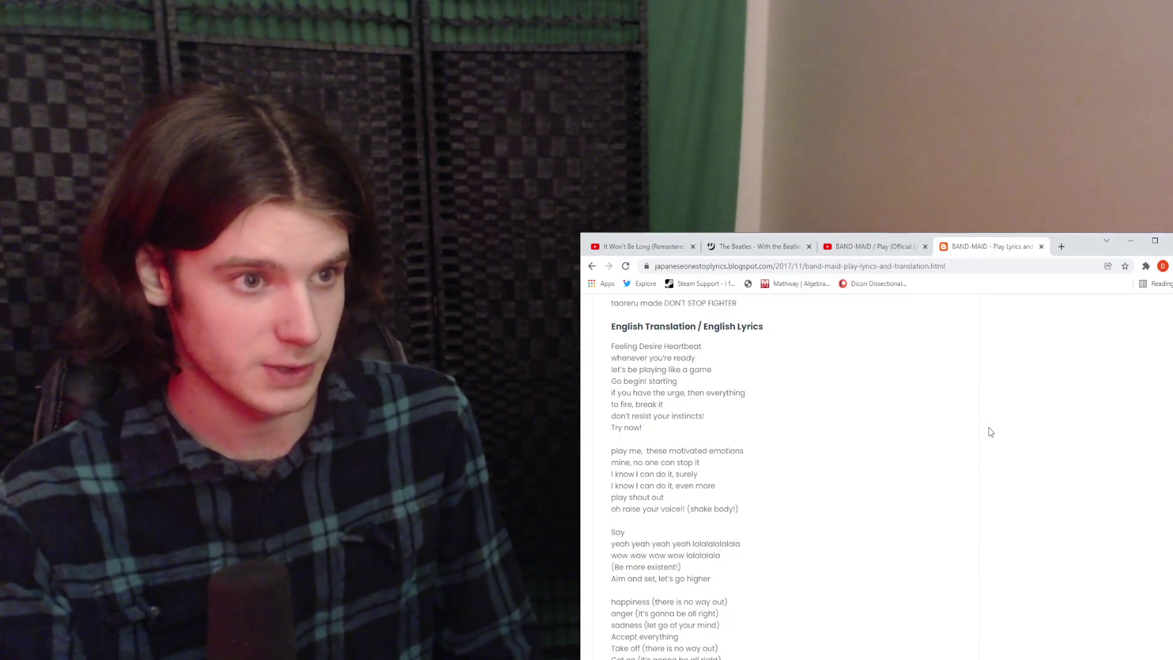
pyautogui.scroll(1, 990, 431)
pyautogui.scroll(-1, 989, 433)
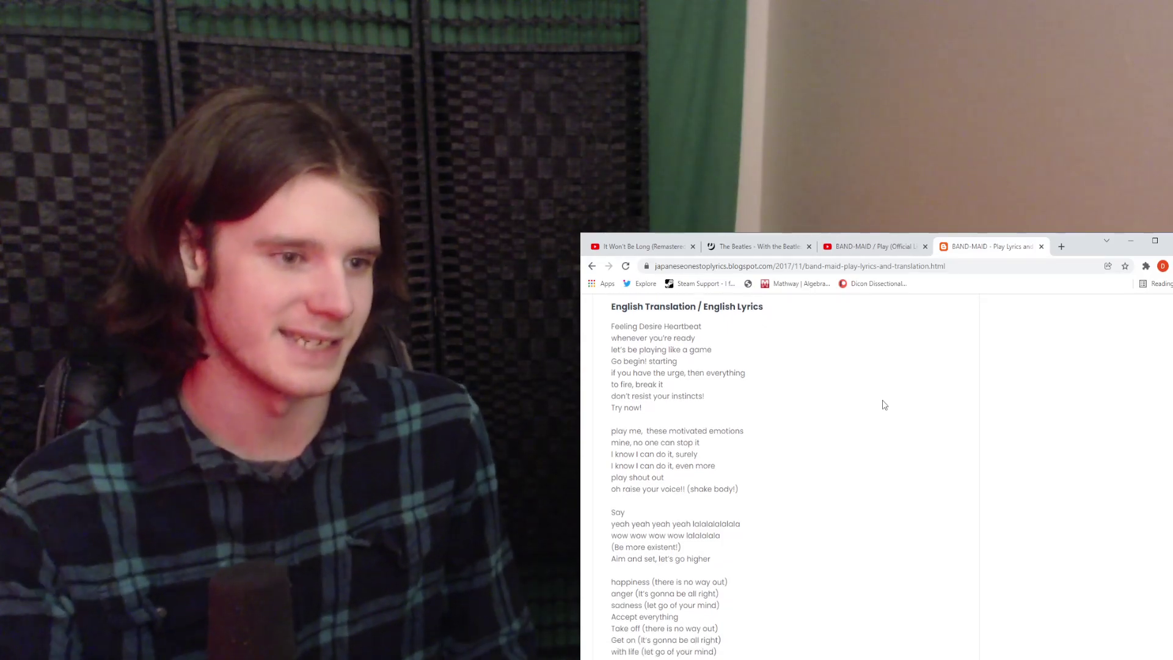
pyautogui.scroll(-1, 915, 459)
pyautogui.scroll(-1, 915, 460)
pyautogui.scroll(-1, 915, 459)
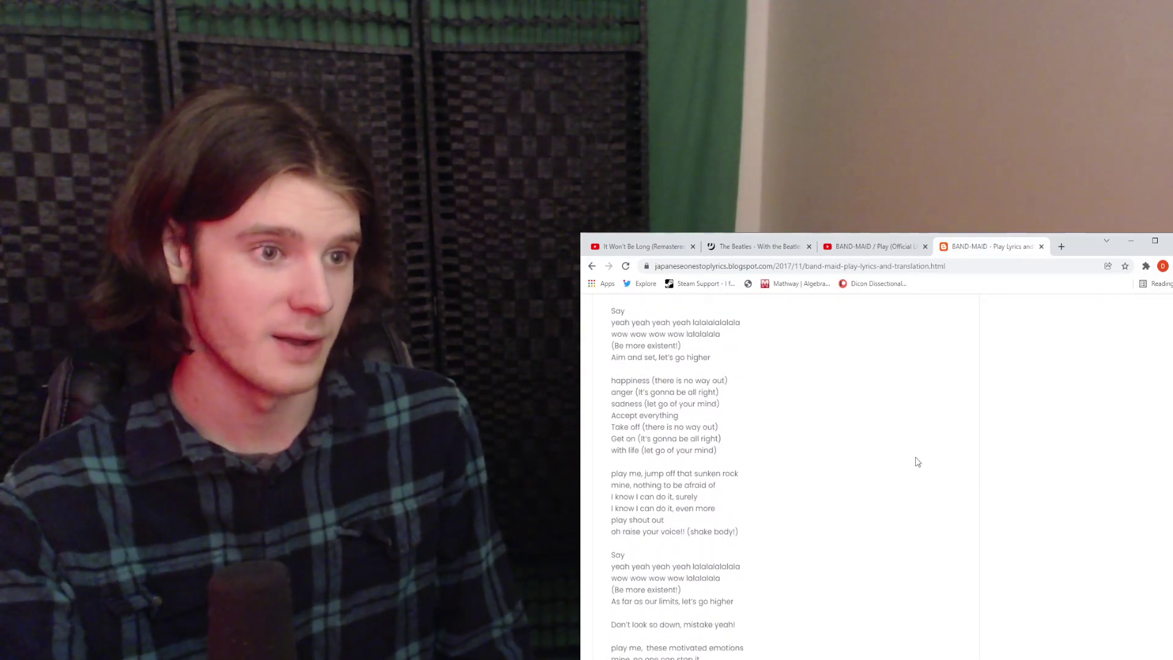
pyautogui.scroll(-1, 917, 462)
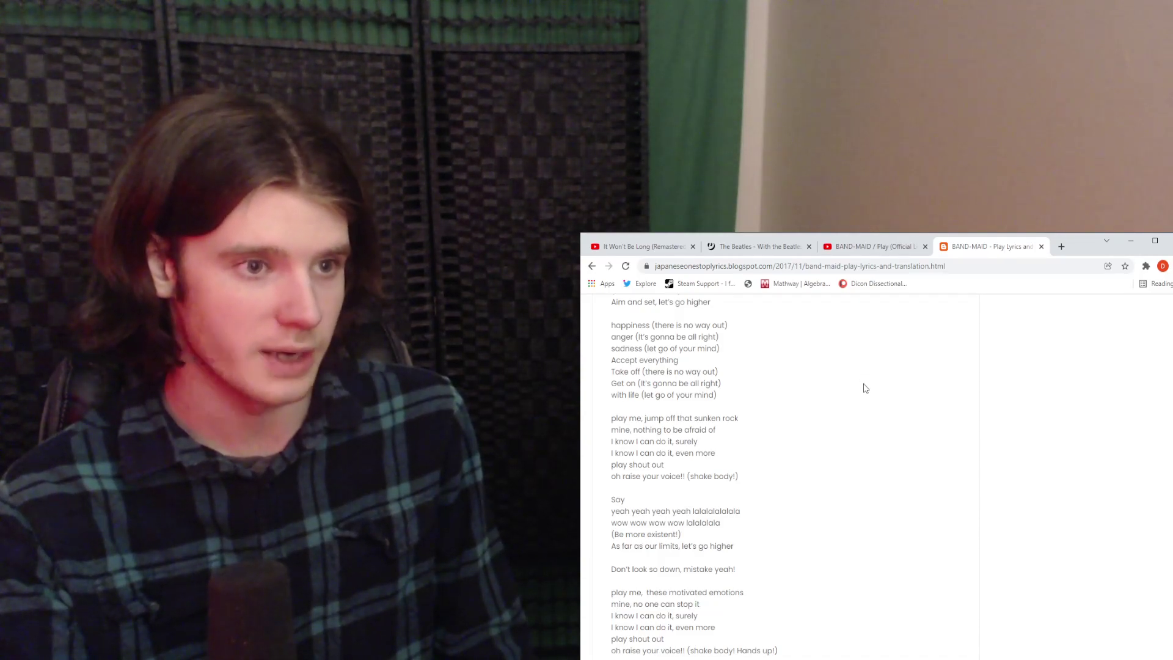
pyautogui.scroll(-1, 865, 391)
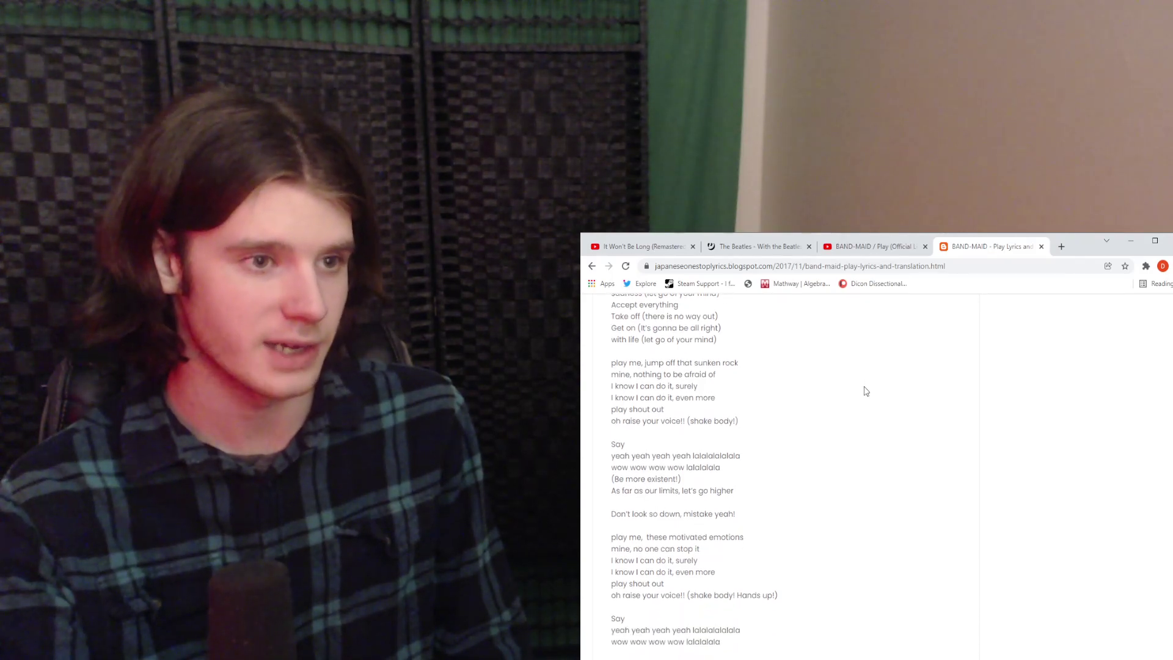
pyautogui.scroll(2, 865, 391)
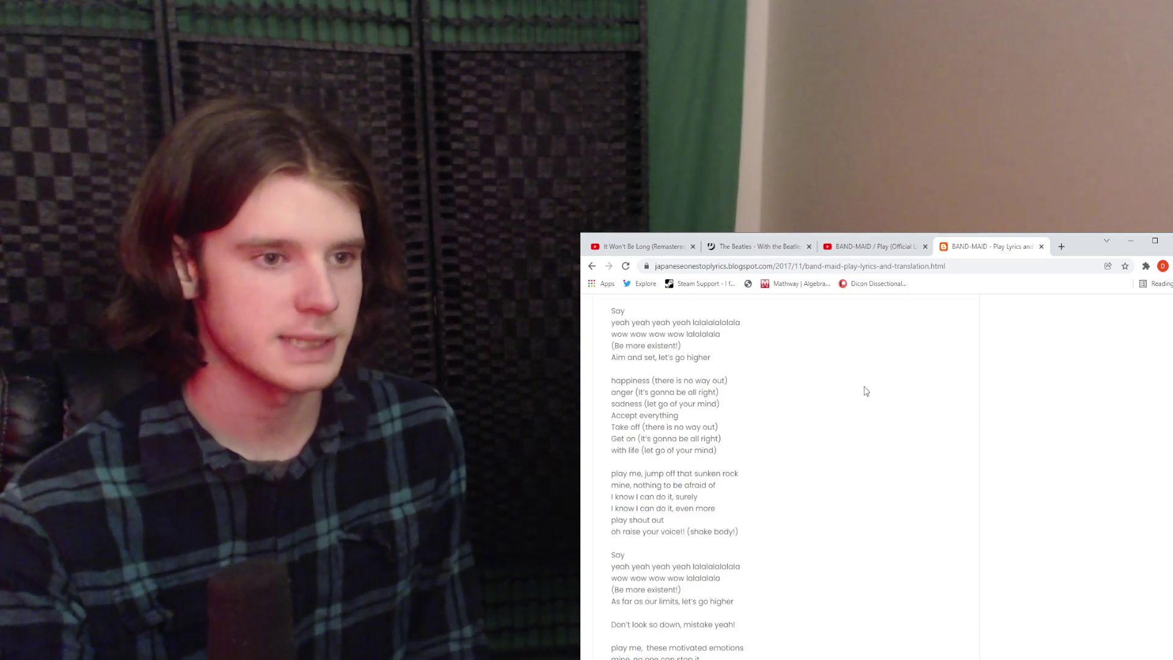
pyautogui.scroll(-1, 865, 391)
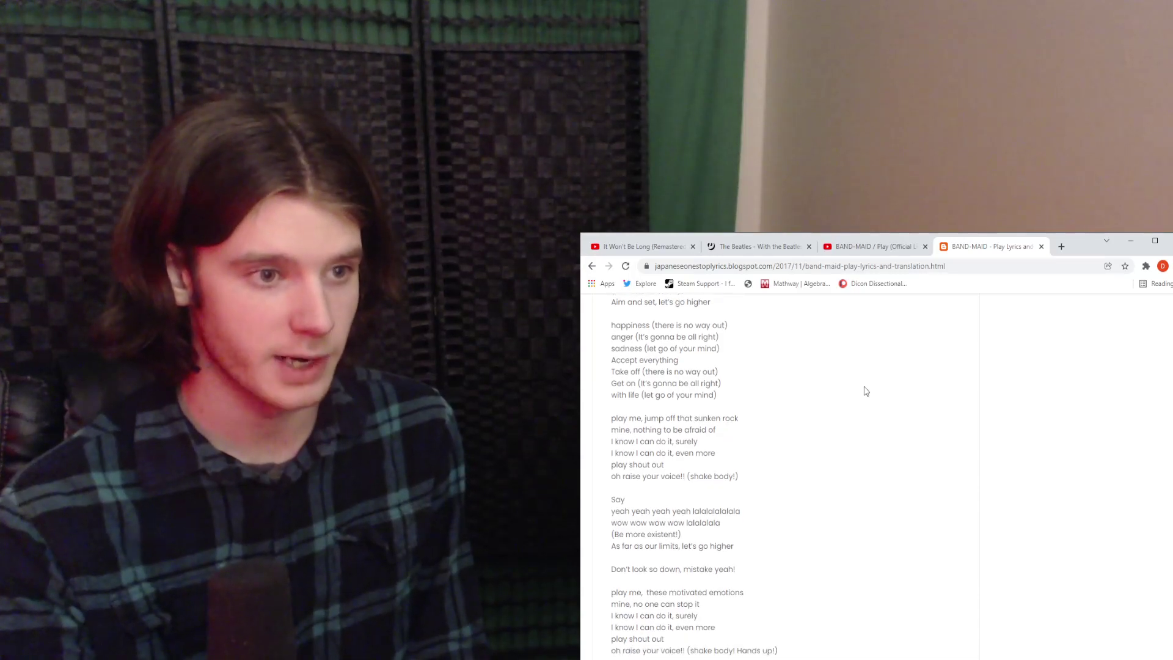
pyautogui.scroll(-1, 865, 392)
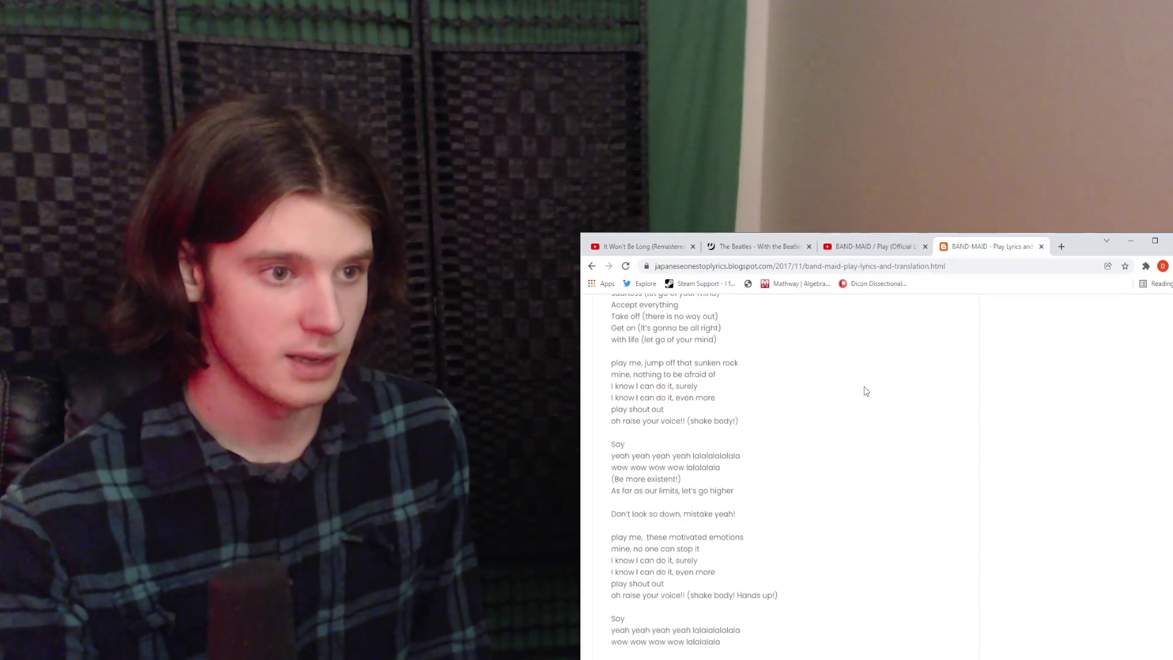
pyautogui.scroll(-1, 865, 392)
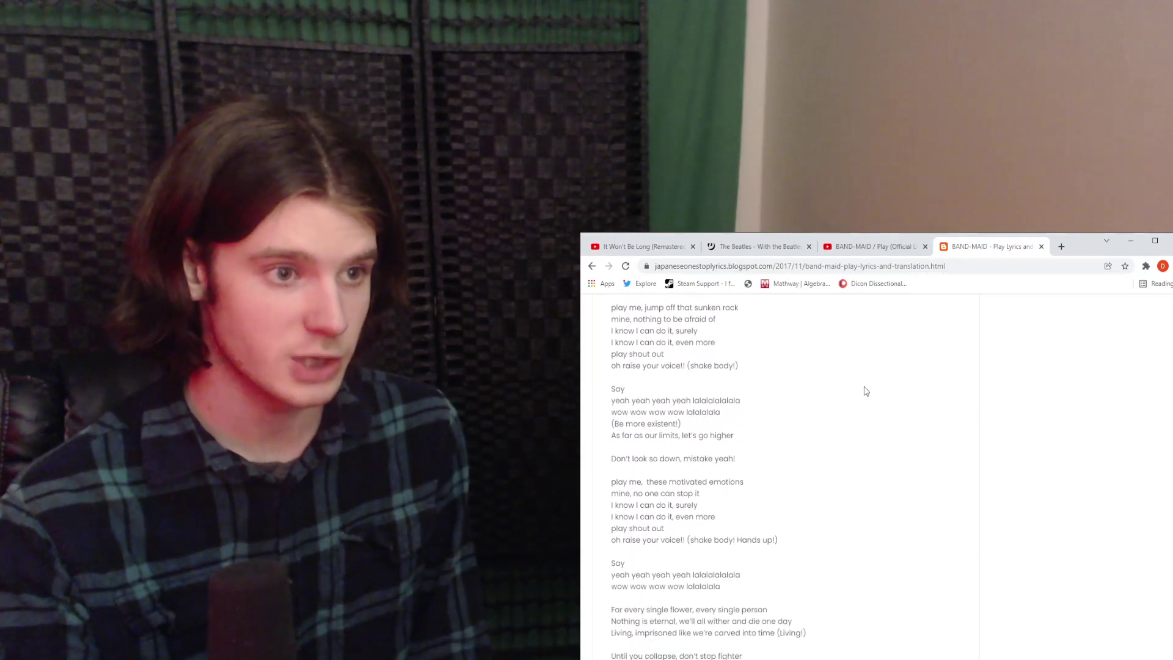
pyautogui.scroll(-1, 787, 383)
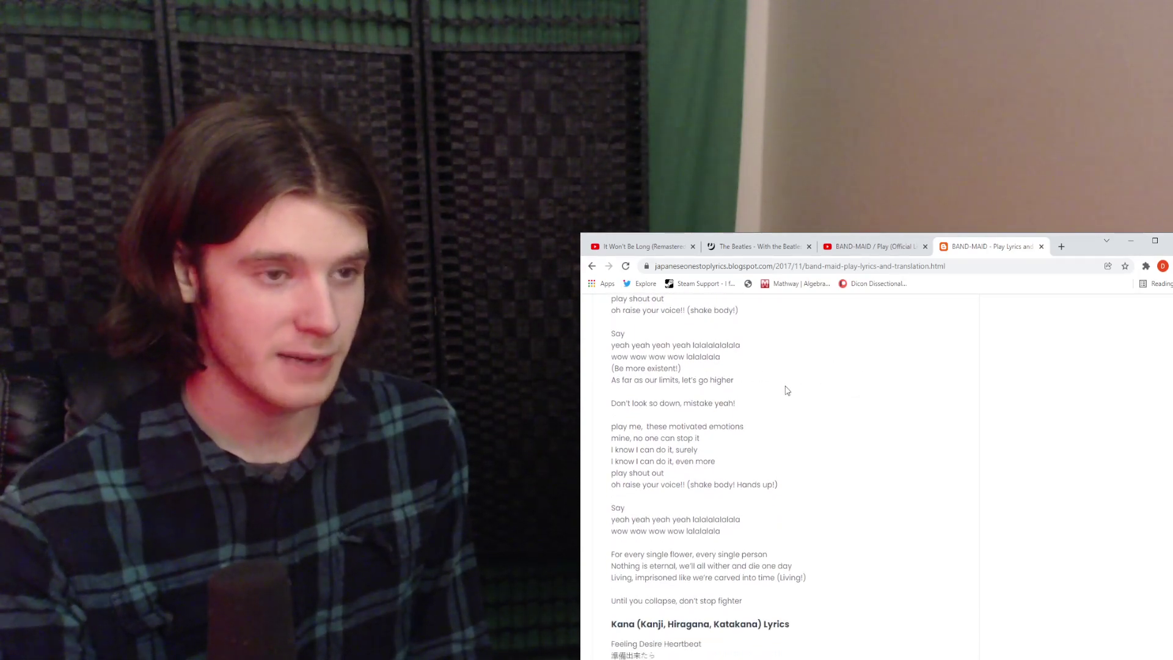
pyautogui.scroll(1, 787, 391)
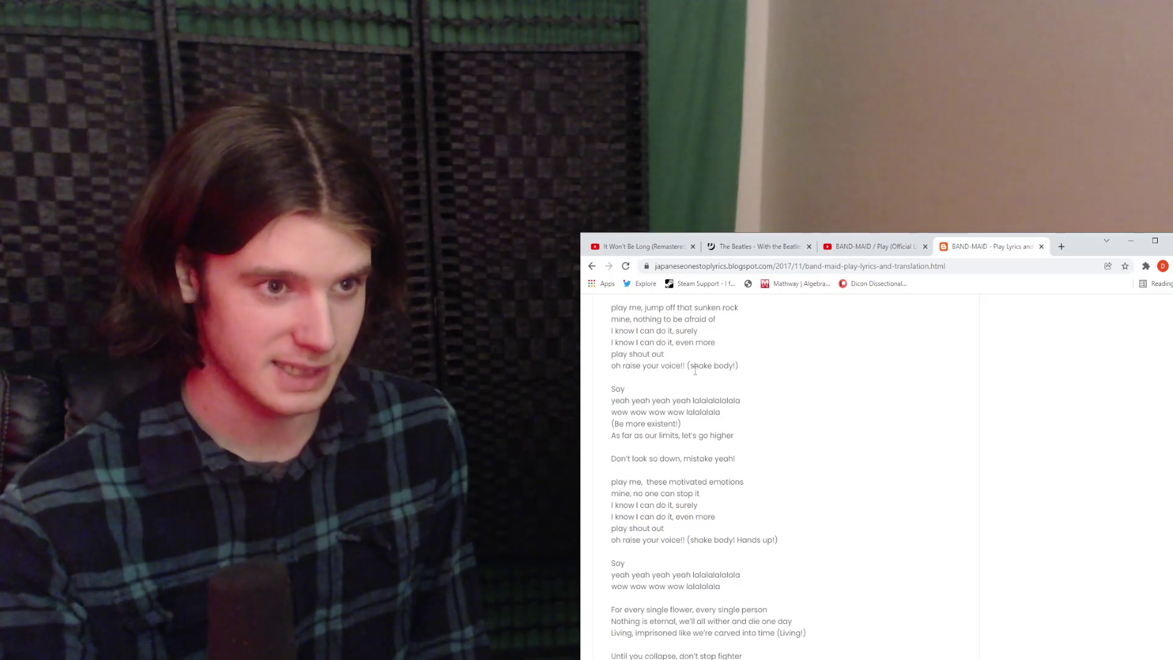
pyautogui.scroll(-1, 798, 381)
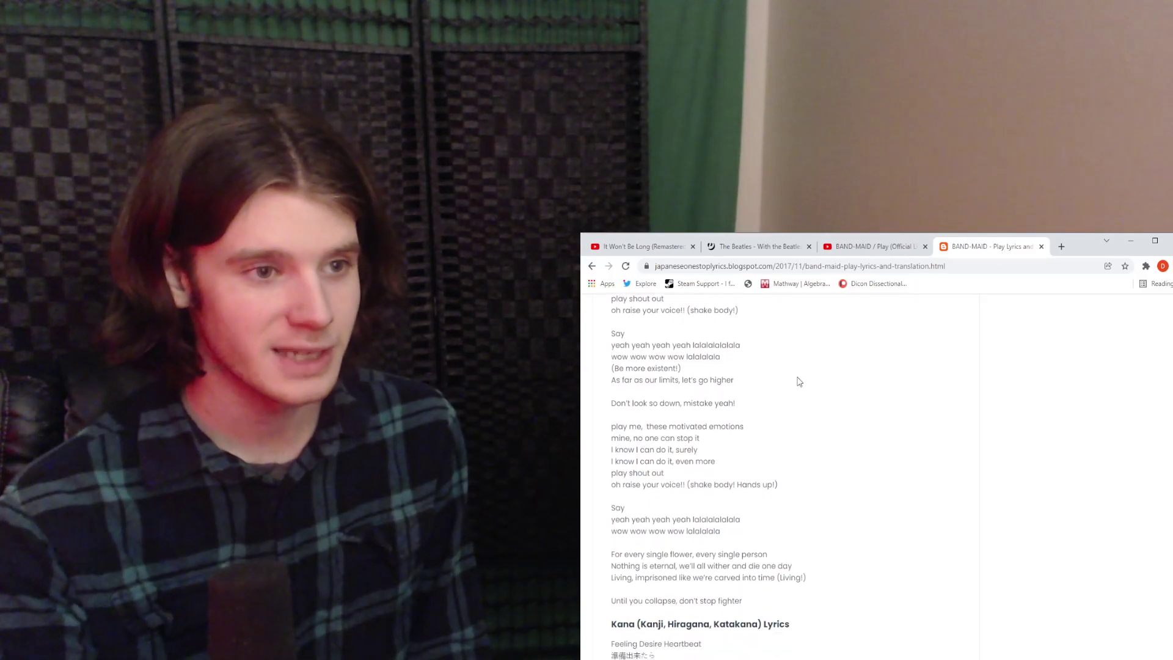
pyautogui.scroll(-1, 799, 381)
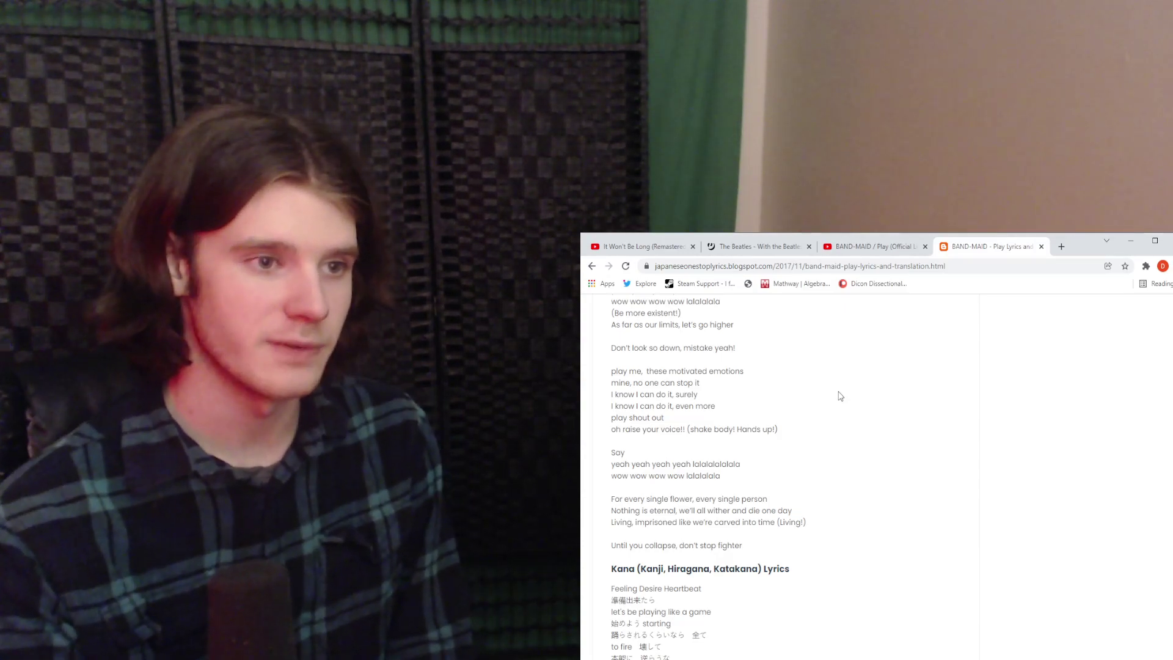
pyautogui.scroll(-1, 895, 425)
pyautogui.scroll(-1, 896, 425)
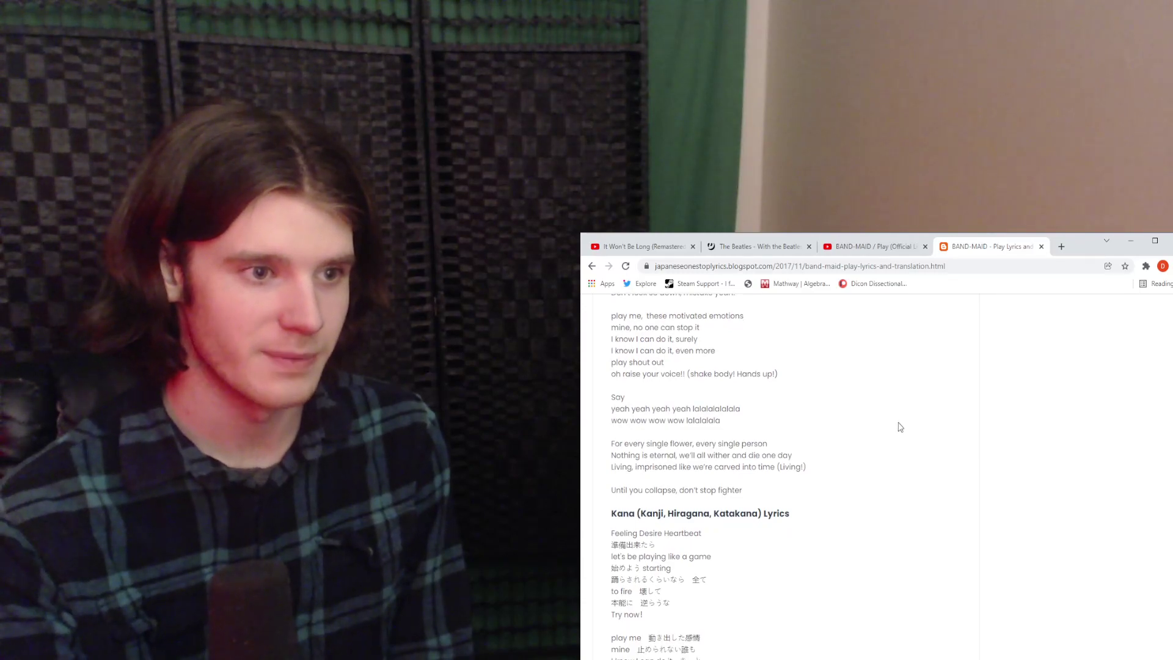
pyautogui.scroll(-1, 898, 426)
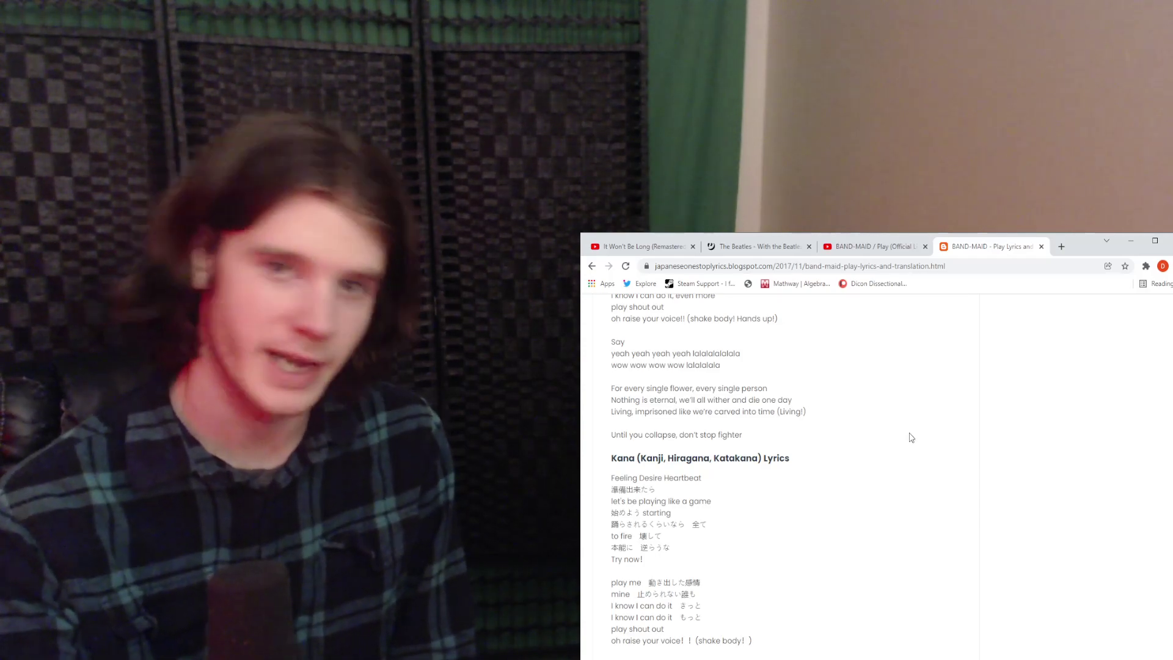
pyautogui.scroll(4, 911, 437)
pyautogui.scroll(4, 910, 437)
pyautogui.scroll(2, 910, 437)
pyautogui.scroll(4, 910, 438)
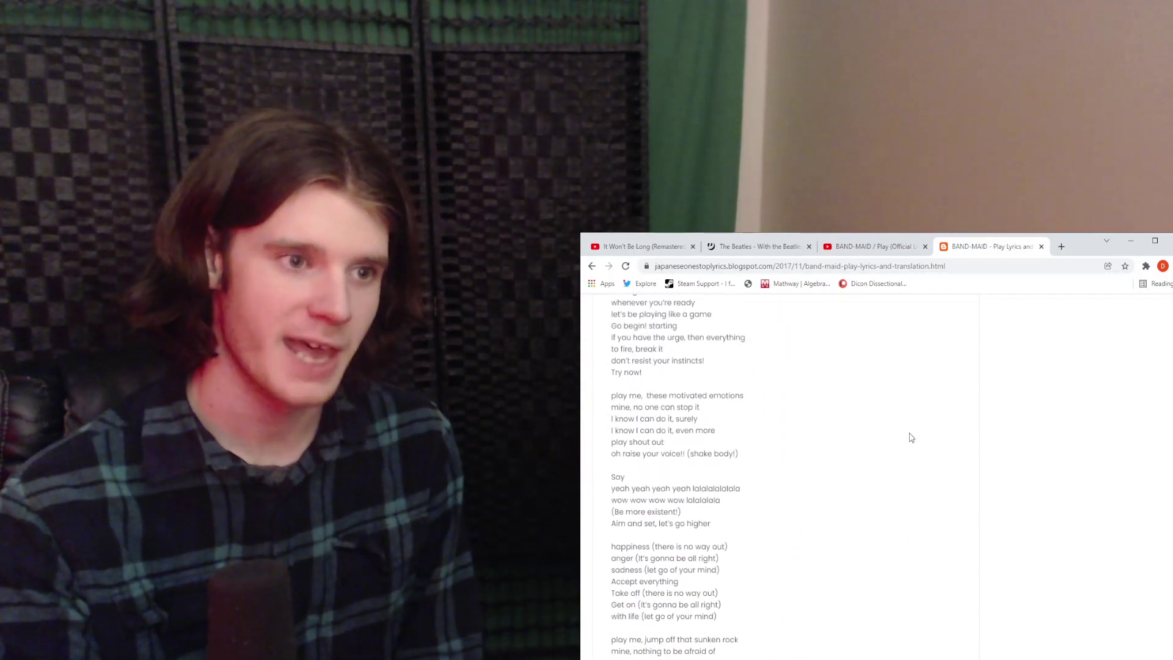
pyautogui.scroll(3, 910, 437)
pyautogui.scroll(-2, 911, 437)
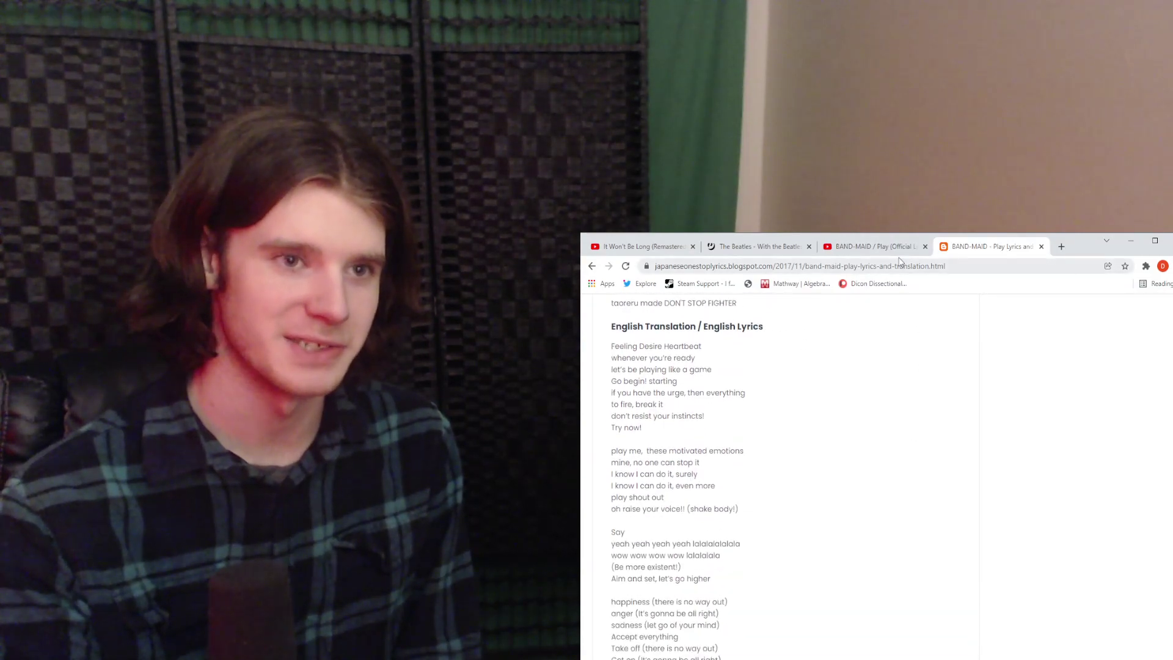
# Switch back to the finished BAND-MAID Play (Official Live Video) tab
pyautogui.click(876, 246)
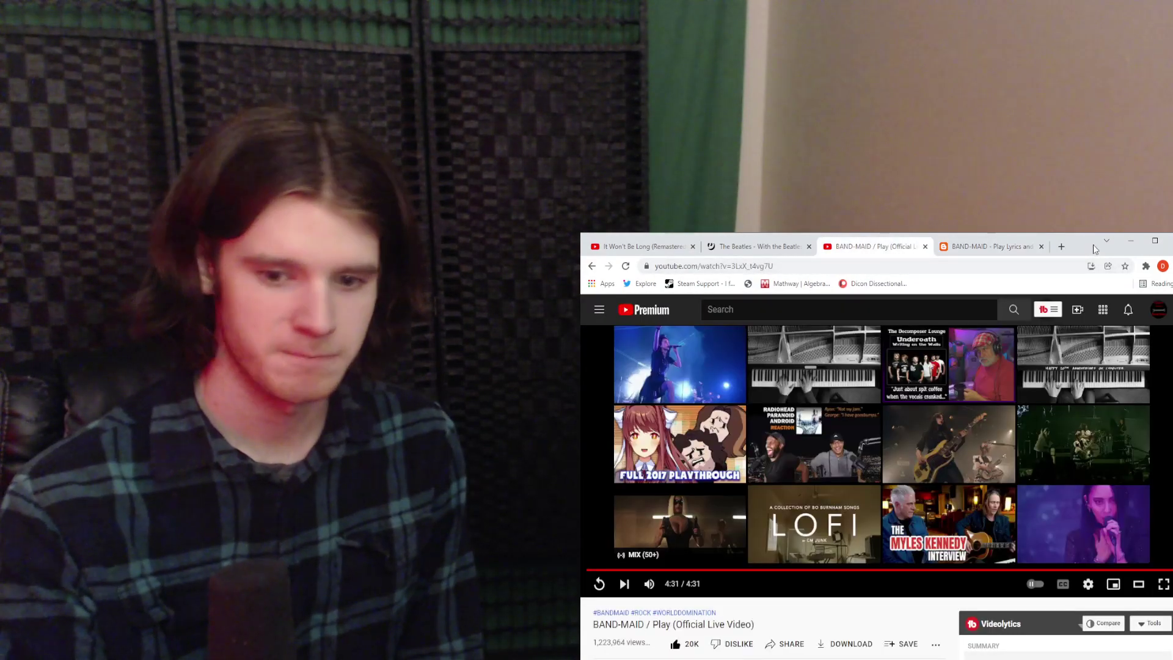